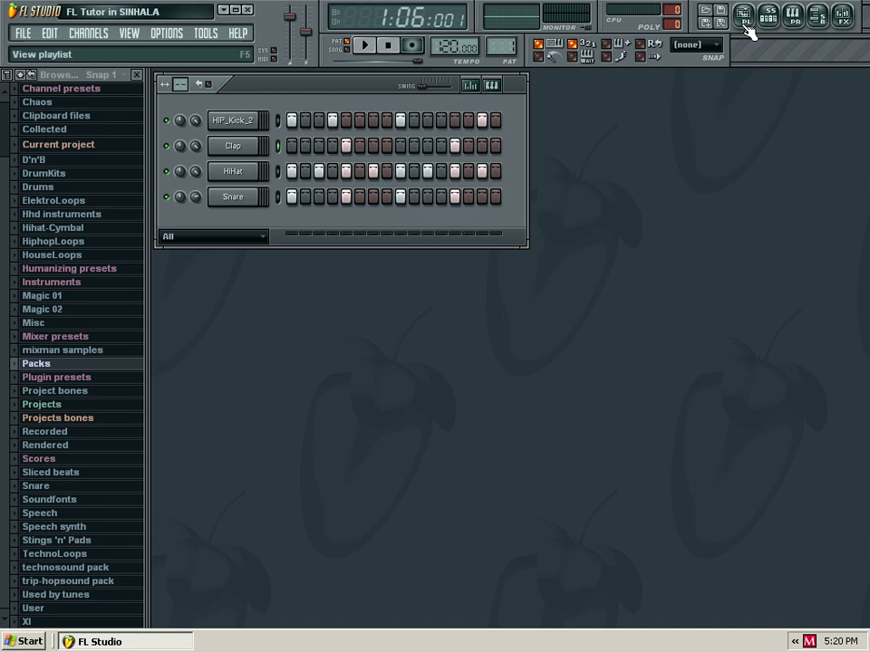
Open the Playlist window and maximize it across the workspace.
{"action": "left_click", "coordinate": [744, 18]}
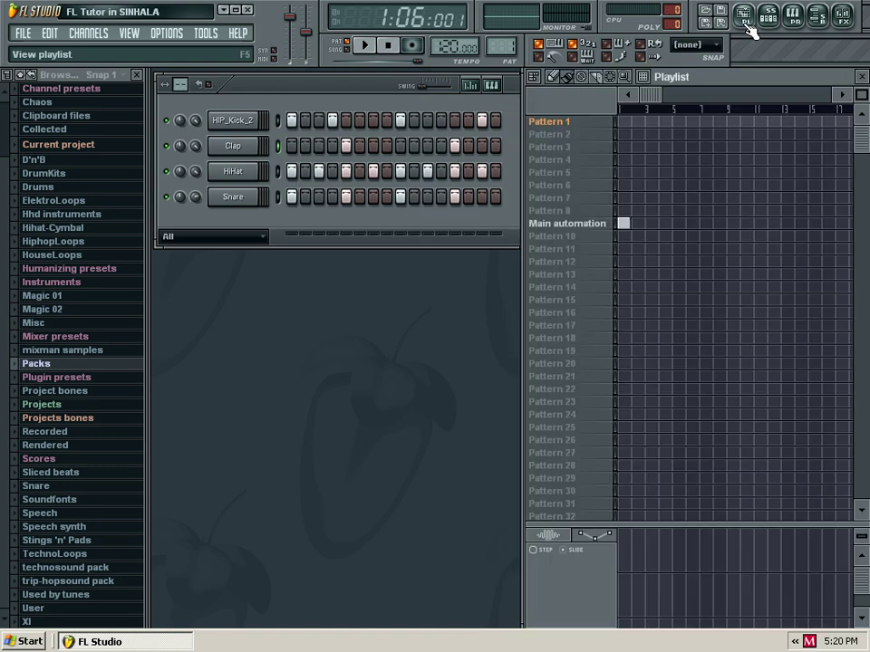
{"action": "double_click", "coordinate": [708, 79]}
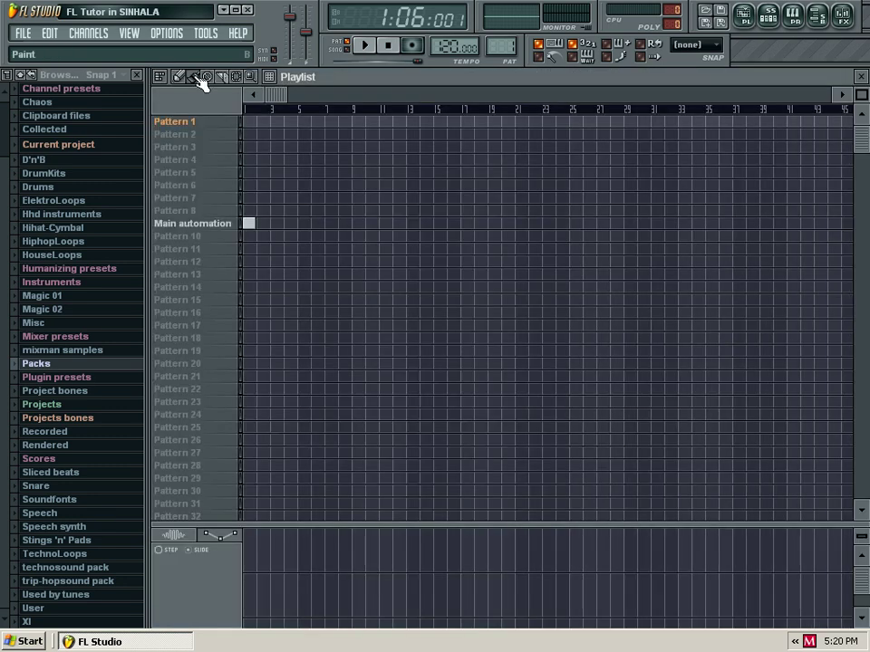
{"action": "left_click", "coordinate": [195, 77]}
Switch the active pattern through Main automation, Pattern 2 and Pattern 3, ending back on Pattern 1.
{"action": "left_click", "coordinate": [217, 223]}
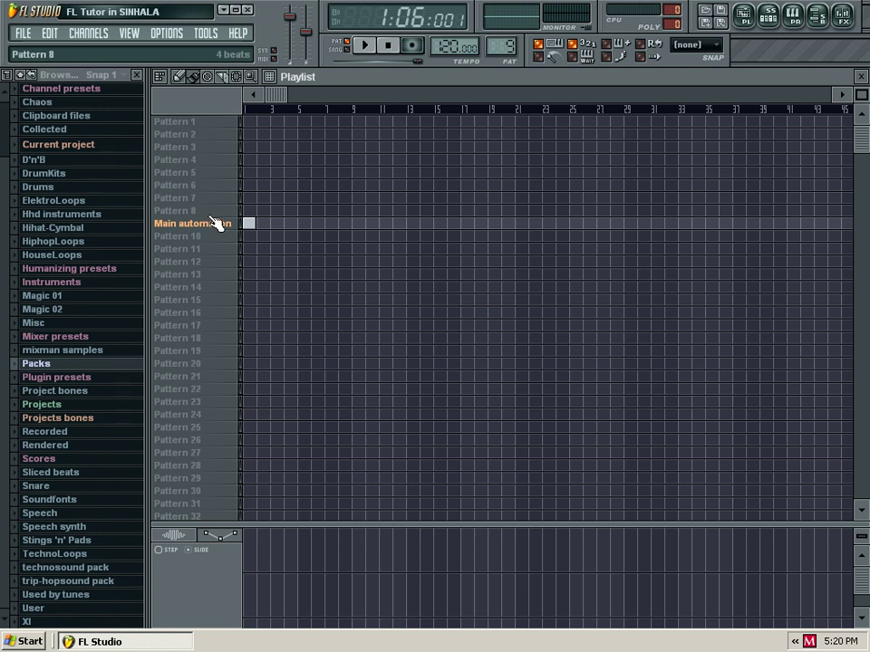
{"action": "left_click", "coordinate": [193, 124]}
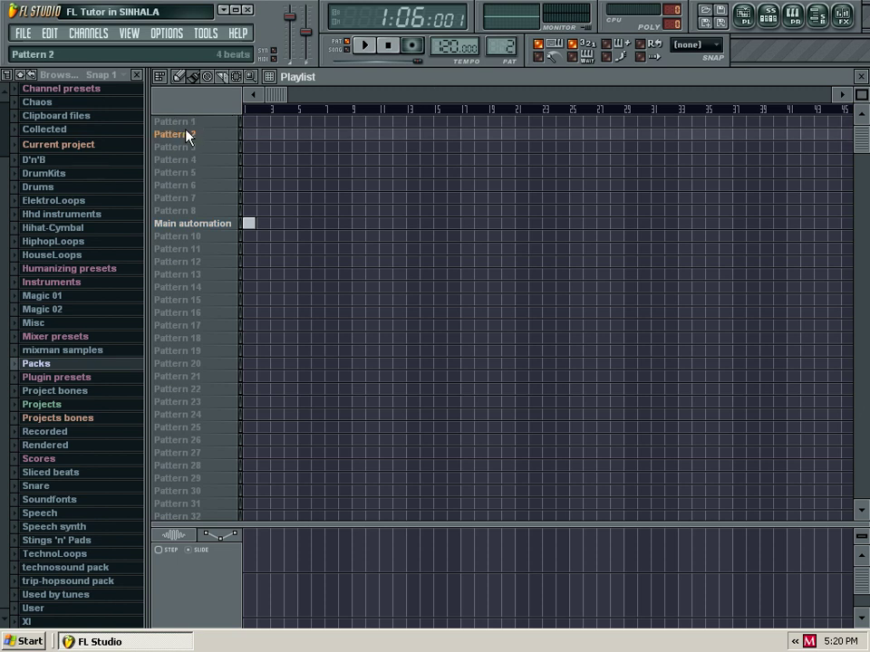
{"action": "left_click", "coordinate": [209, 134]}
{"action": "scroll", "coordinate": [496, 50], "scroll_direction": "up", "scroll_amount": 1}
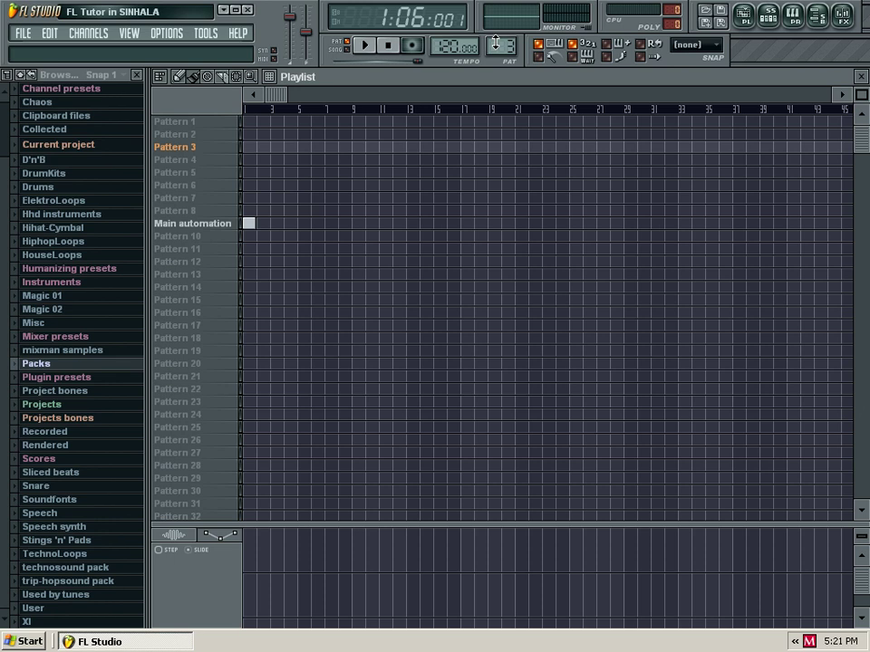
{"action": "scroll", "coordinate": [497, 46], "scroll_direction": "down", "scroll_amount": 2}
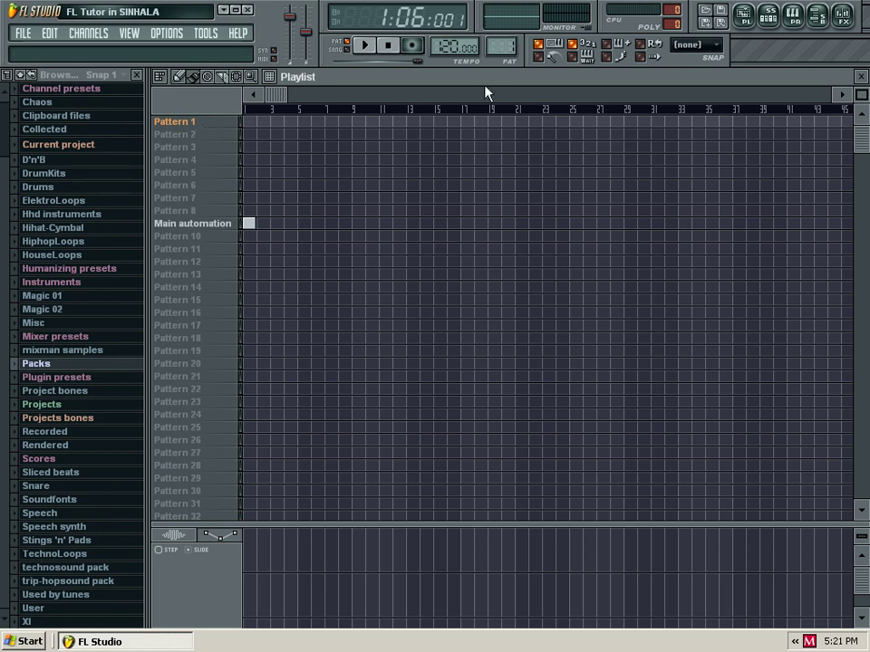
Bring up the step sequencer beside the Playlist and briefly play Pattern 1.
{"action": "key", "text": "F6"}
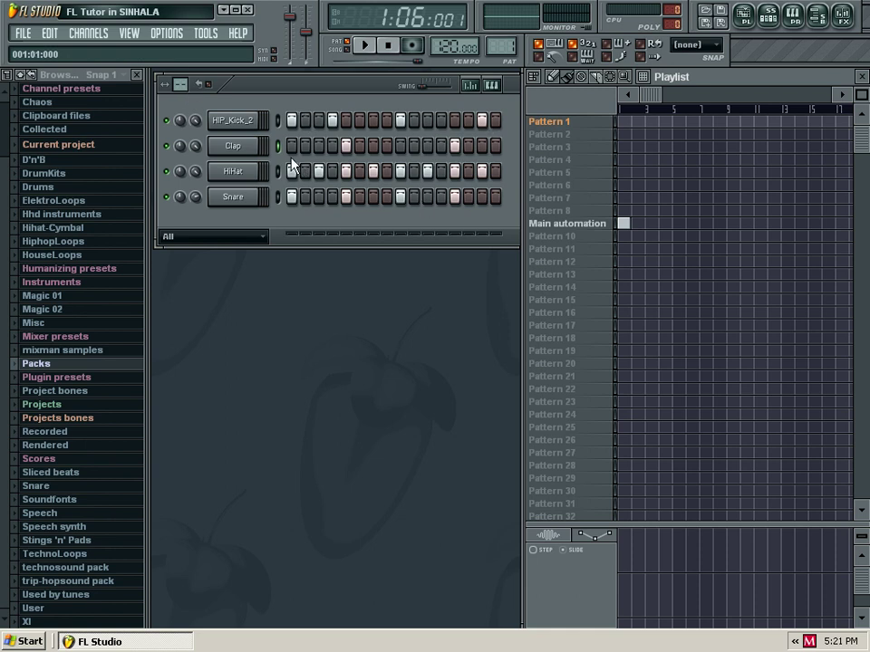
{"action": "left_click", "coordinate": [375, 171]}
{"action": "left_click", "coordinate": [367, 47]}
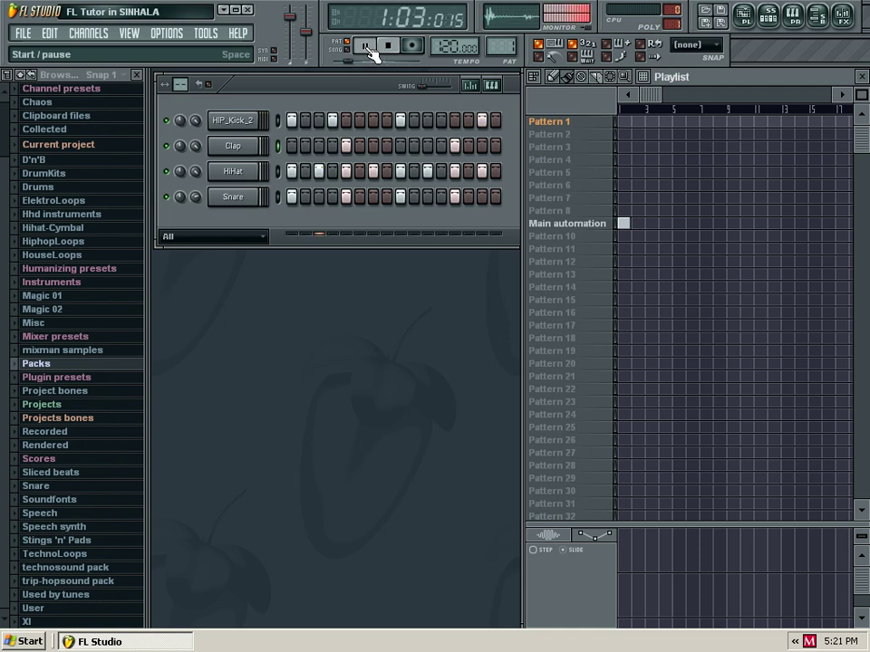
{"action": "left_click", "coordinate": [368, 47]}
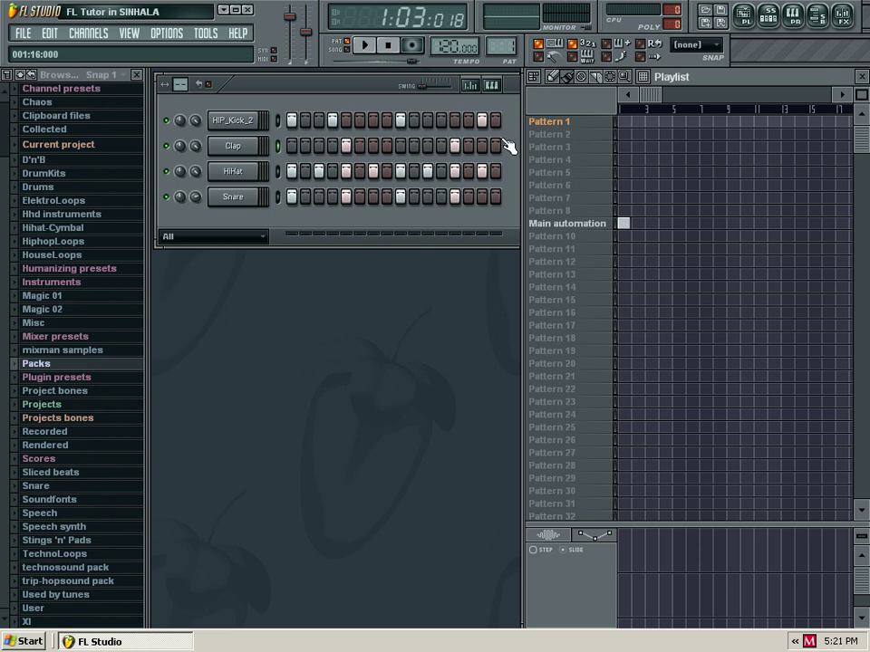
In Pattern 2, fill the Clap channel every 4 steps and the HIP_Kick_2 channel every 2 steps.
{"action": "left_click", "coordinate": [540, 137]}
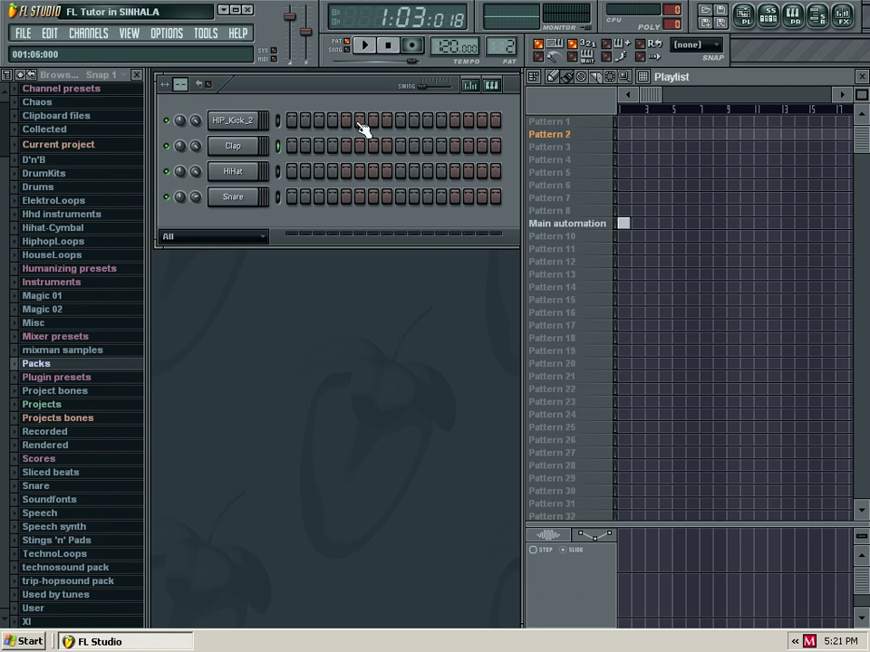
{"action": "right_click", "coordinate": [243, 147]}
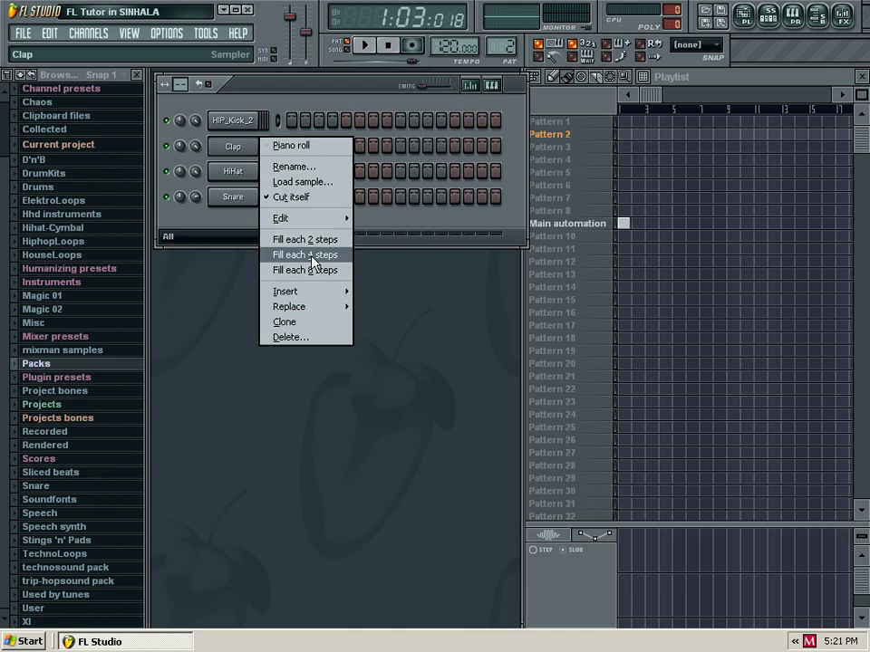
{"action": "left_click", "coordinate": [314, 261]}
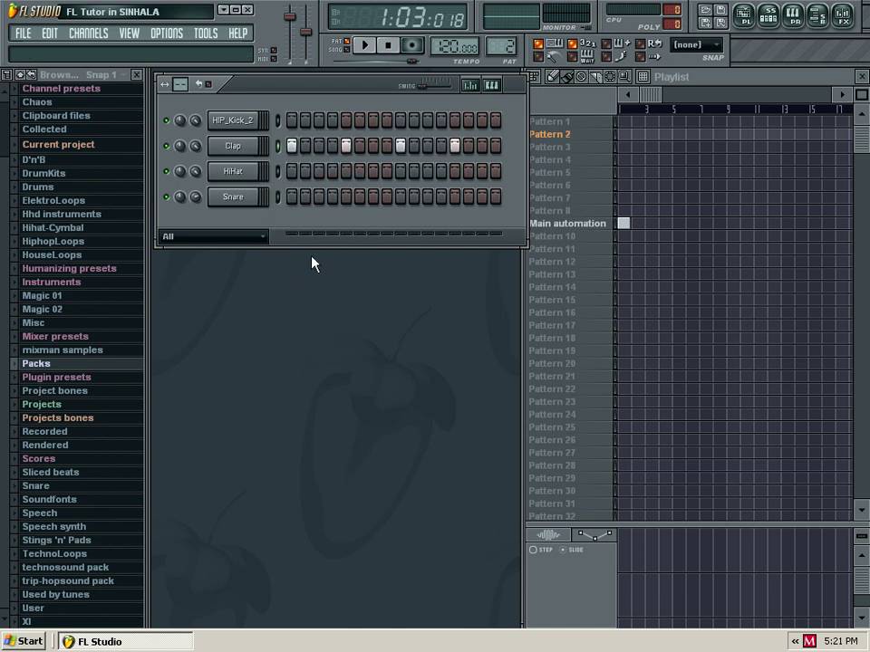
{"action": "right_click", "coordinate": [234, 120]}
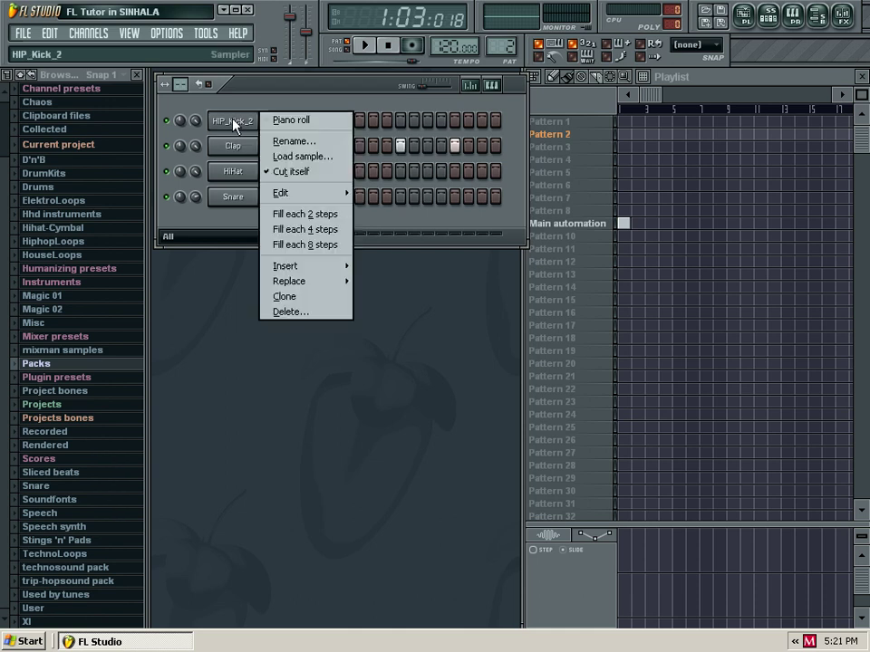
{"action": "left_click", "coordinate": [287, 214]}
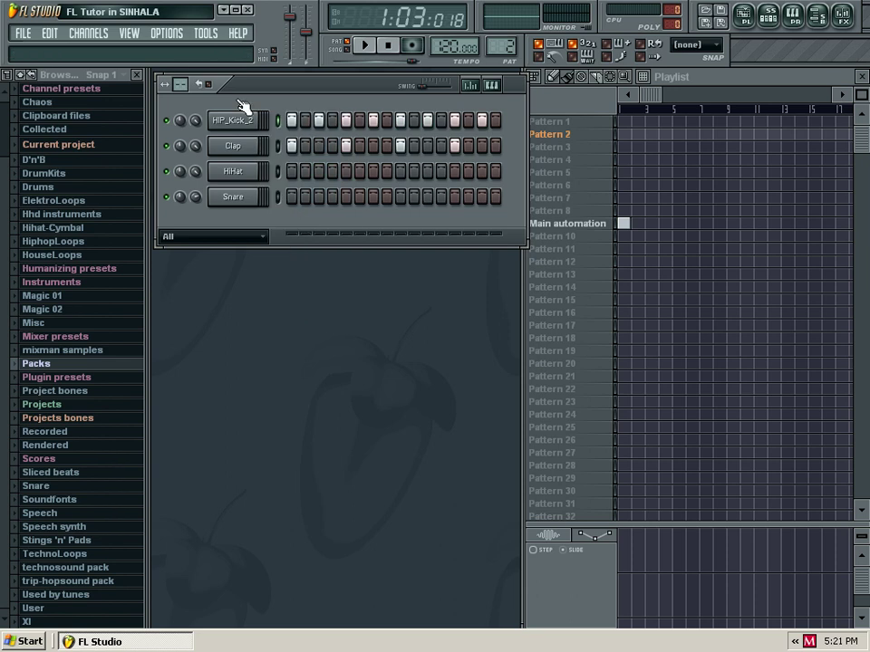
Fill the HiHat channel every 2 steps and the Snare channel every 8 steps in Pattern 2.
{"action": "right_click", "coordinate": [239, 172]}
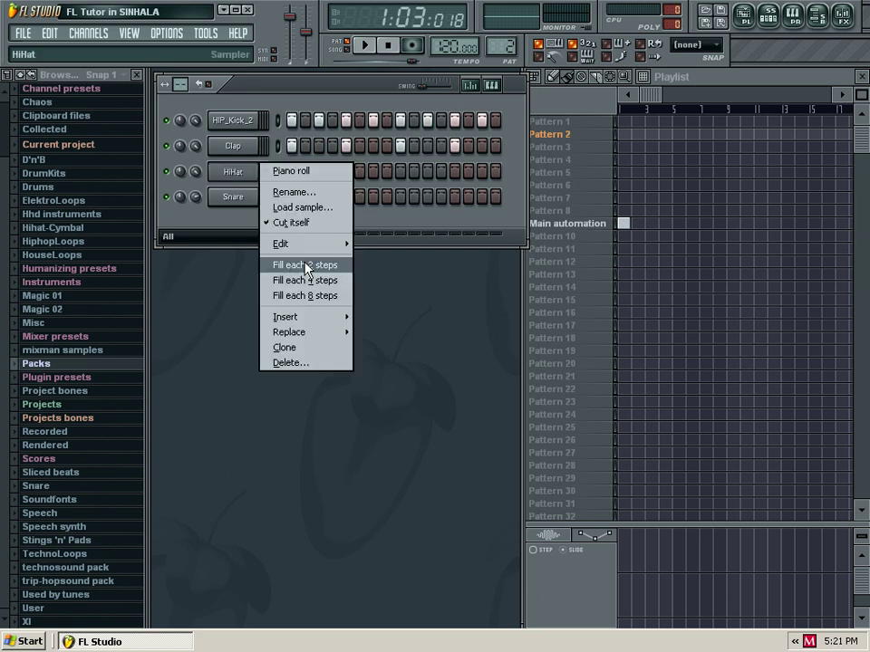
{"action": "left_click", "coordinate": [305, 264]}
{"action": "right_click", "coordinate": [245, 200]}
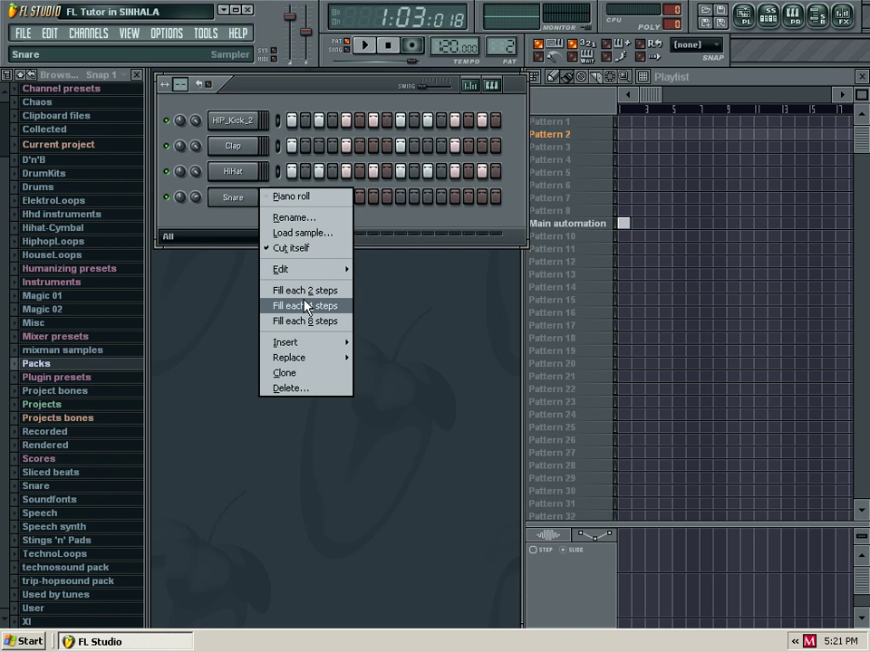
{"action": "left_click", "coordinate": [305, 306]}
Refill HIP_Kick_2 every 4 steps and clear the Clap hits on steps 1, 5 and 9 in Pattern 2.
{"action": "right_click", "coordinate": [236, 124]}
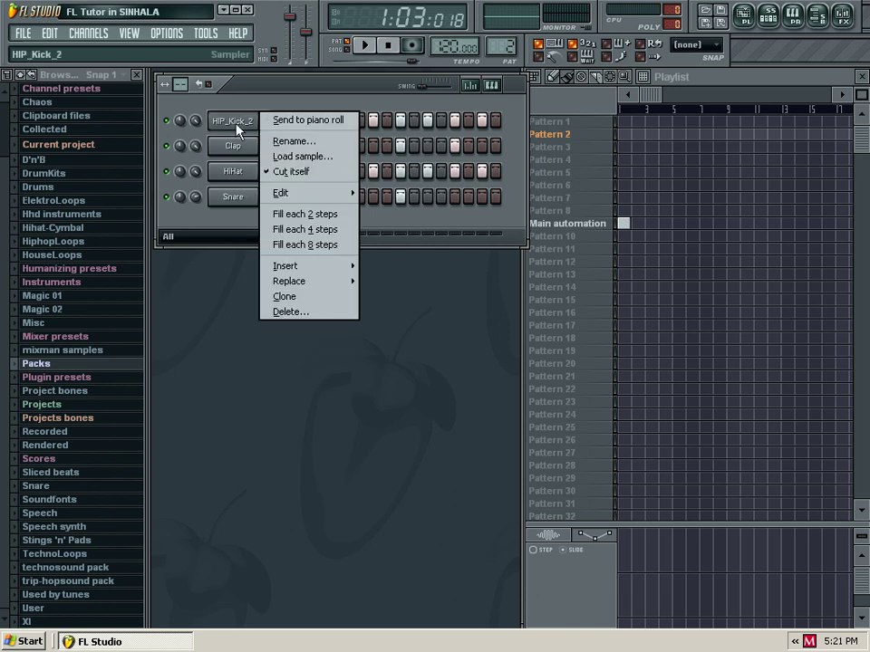
{"action": "left_click", "coordinate": [308, 227]}
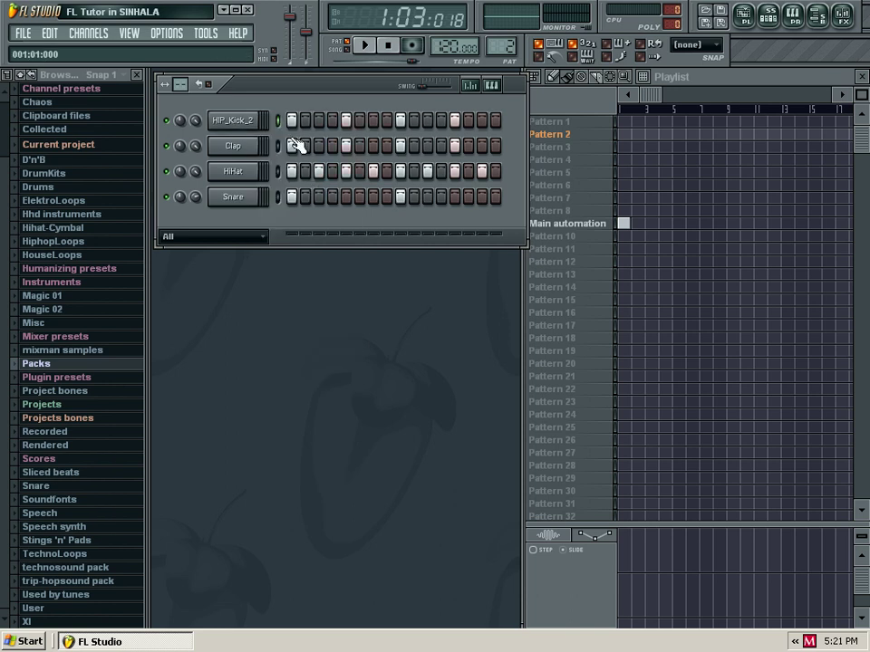
{"action": "left_click", "coordinate": [280, 146]}
{"action": "left_click", "coordinate": [346, 146]}
{"action": "left_click", "coordinate": [401, 146]}
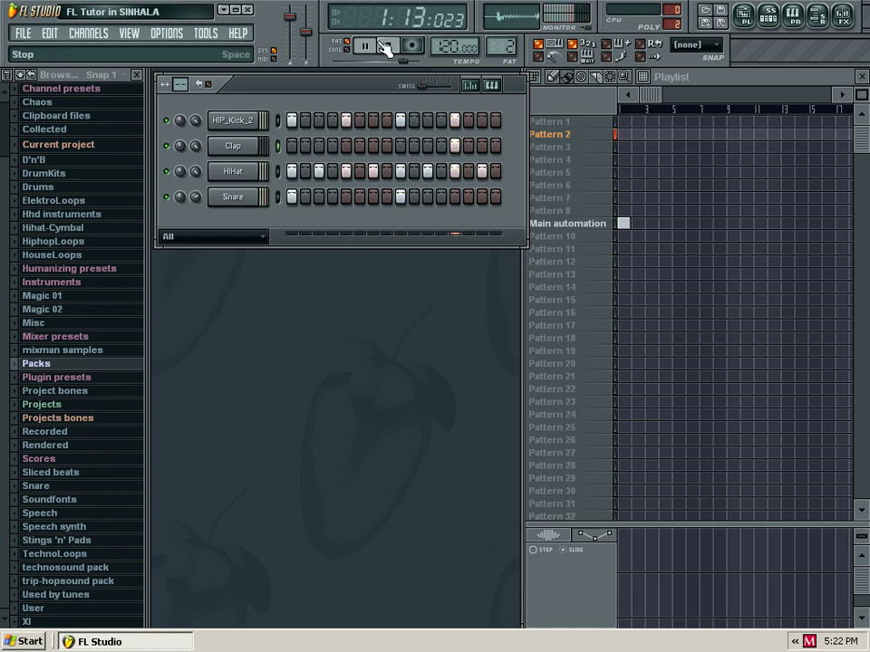
Stop playing Pattern 2 and make Pattern 1 the active pattern in the Playlist.
{"action": "left_click", "coordinate": [371, 46]}
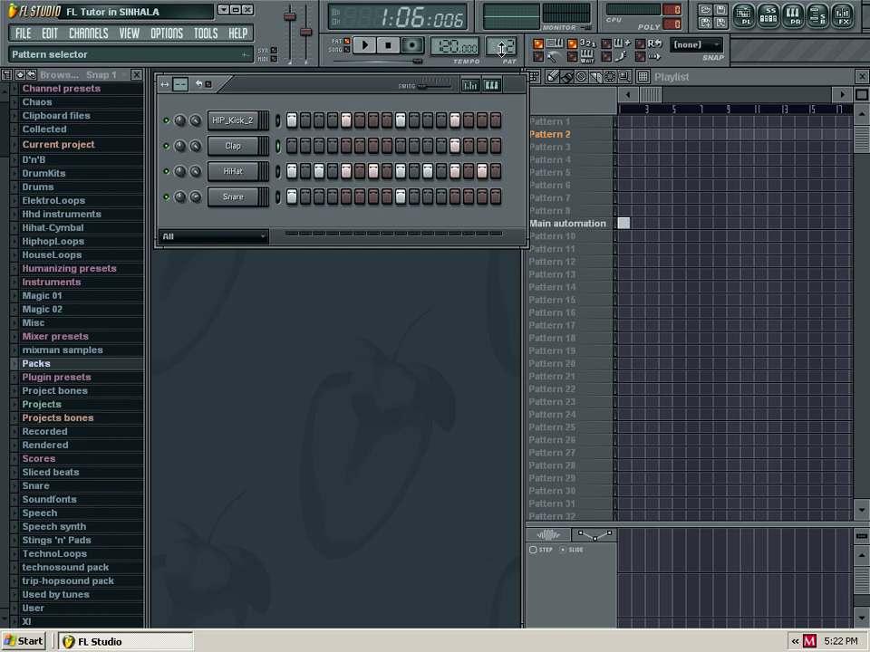
{"action": "mouse_move", "coordinate": [502, 49]}
{"action": "left_mouse_down"}
{"action": "mouse_move", "coordinate": [502, 57]}
{"action": "mouse_move", "coordinate": [502, 49]}
{"action": "left_mouse_up"}
{"action": "left_click", "coordinate": [667, 81]}
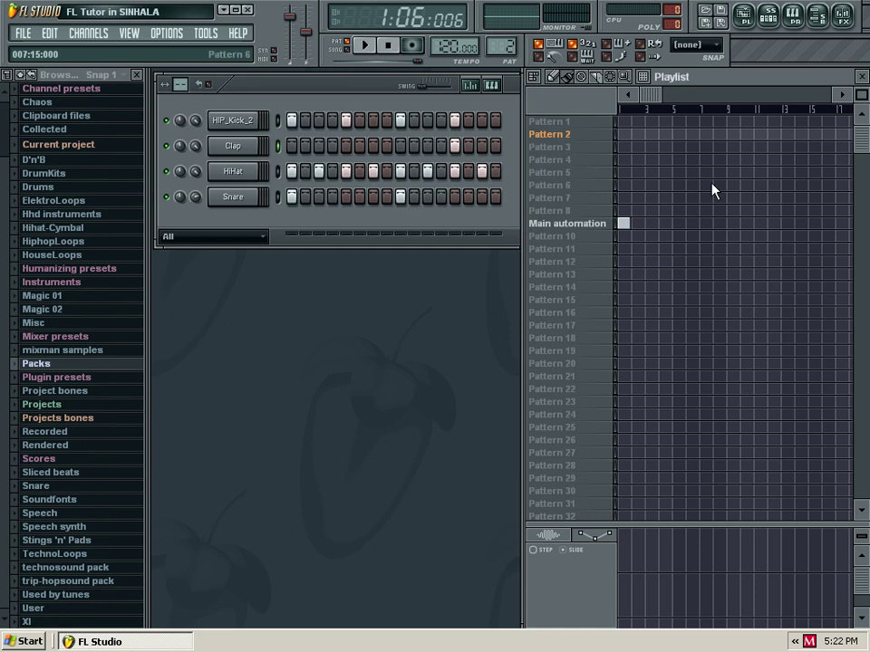
{"action": "left_click", "coordinate": [570, 123]}
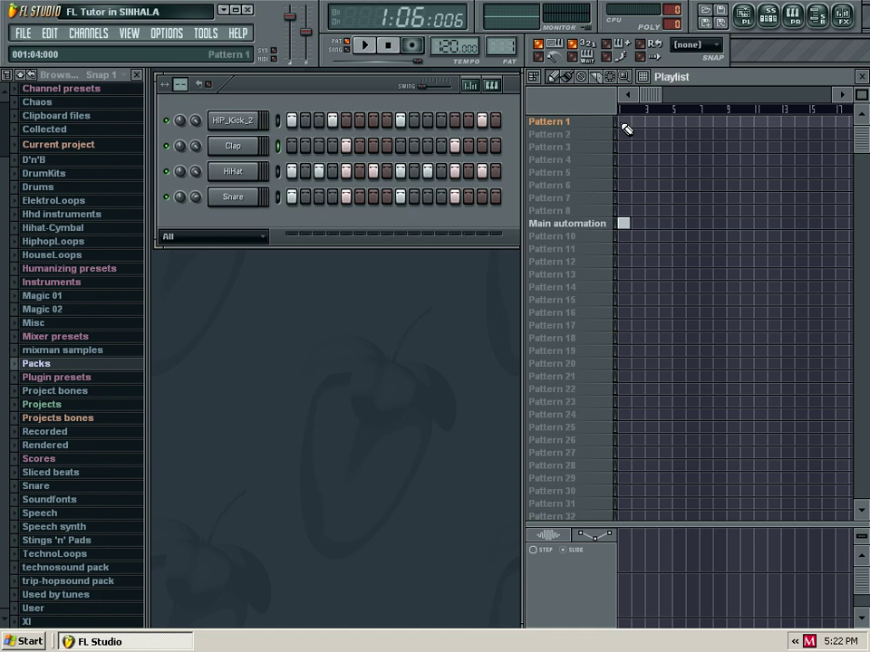
Maximize the Playlist again and try the Best fit and Medium zoom levels before setting it to Close.
{"action": "double_click", "coordinate": [691, 81]}
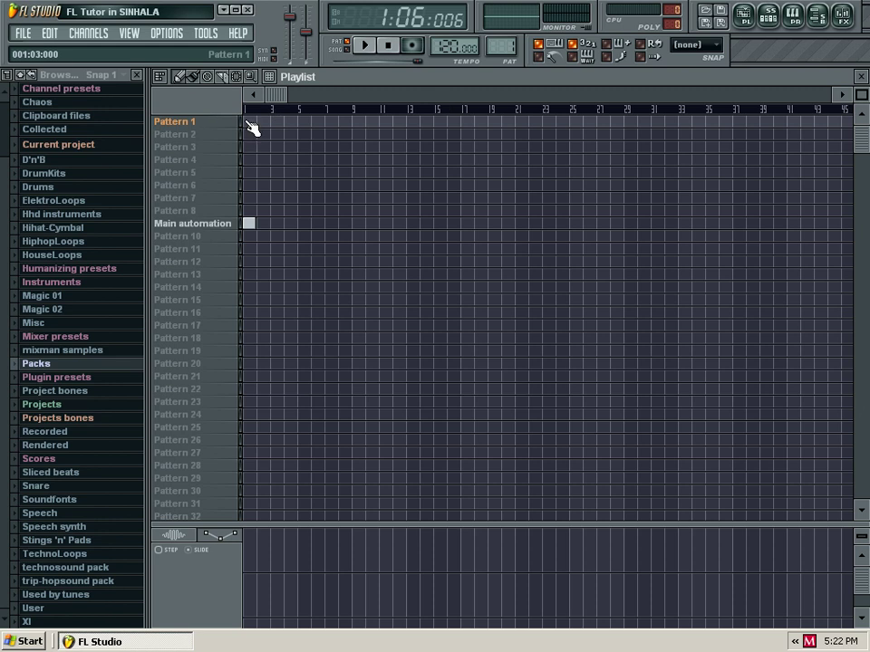
{"action": "left_click", "coordinate": [159, 76]}
{"action": "mouse_move", "coordinate": [204, 154]}
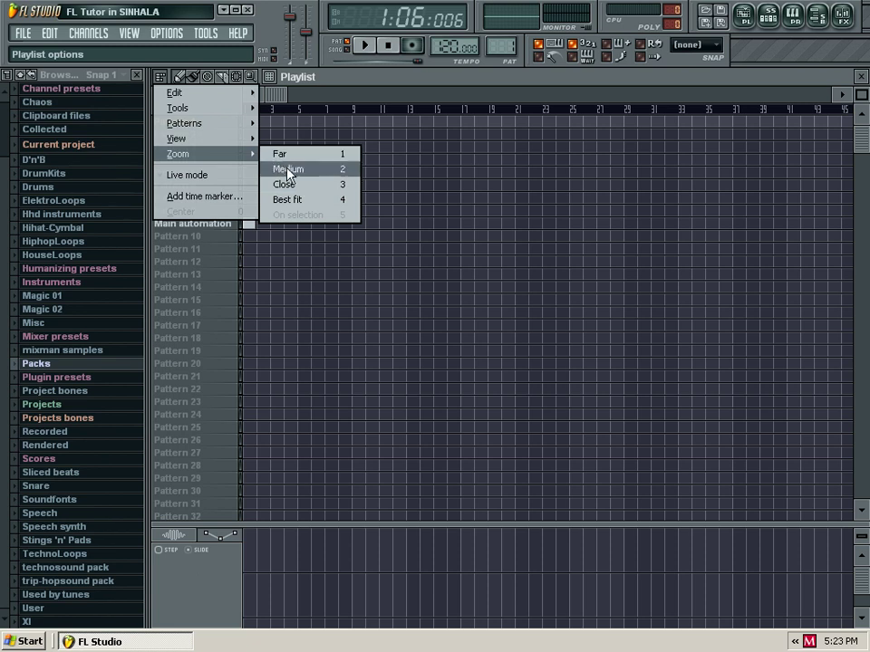
{"action": "left_click", "coordinate": [286, 199]}
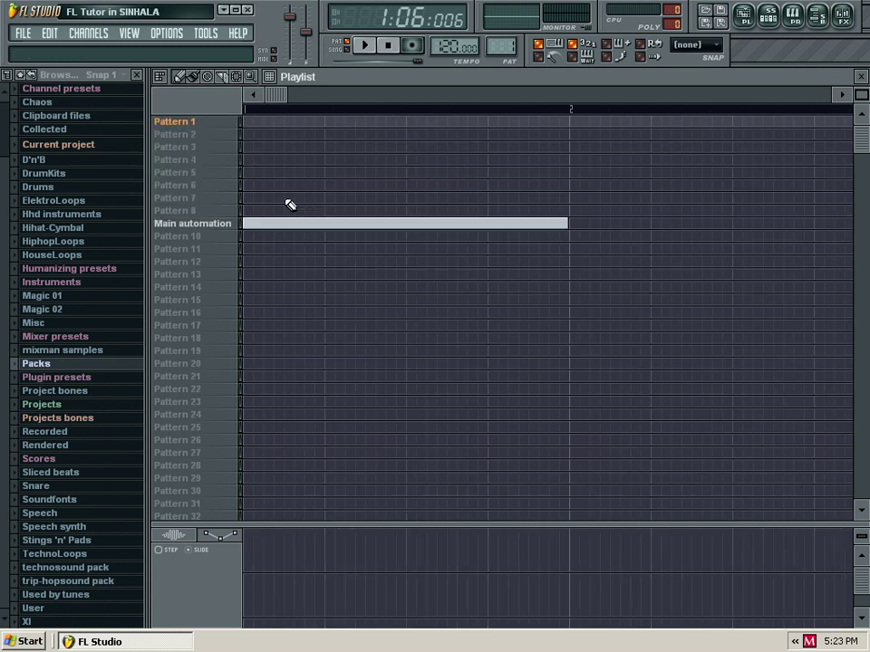
{"action": "left_click", "coordinate": [158, 77]}
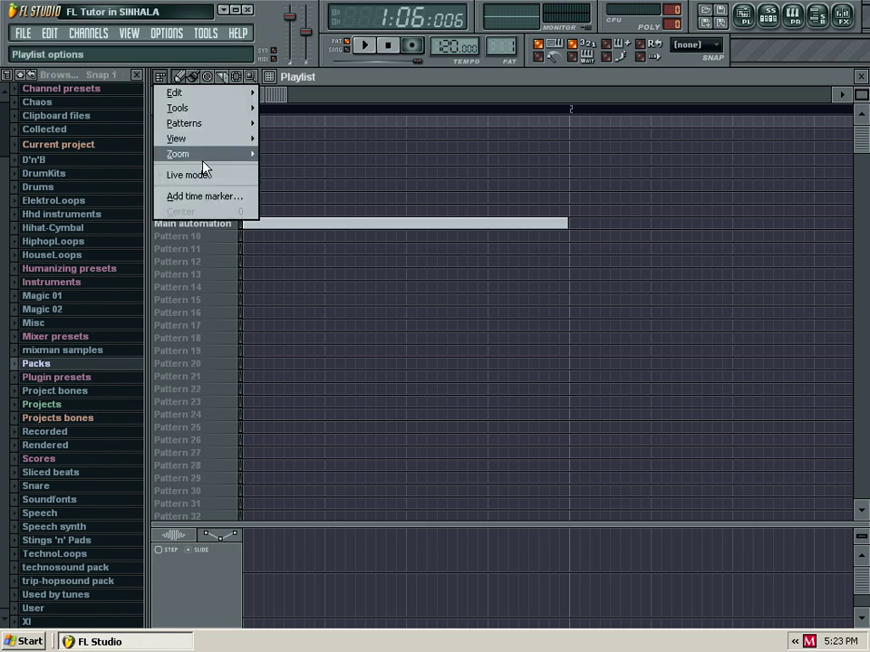
{"action": "left_click", "coordinate": [298, 184]}
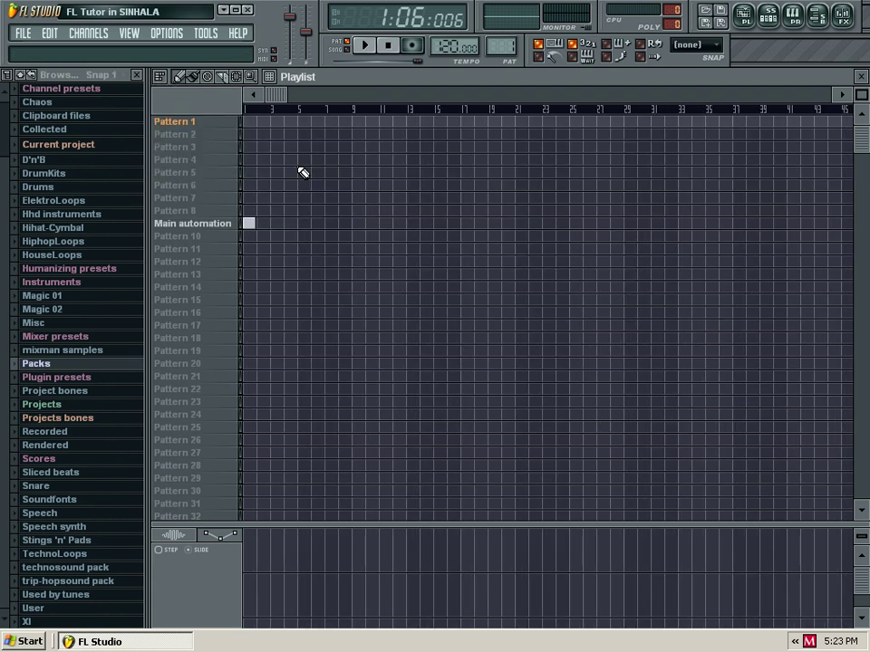
{"action": "left_click", "coordinate": [161, 79]}
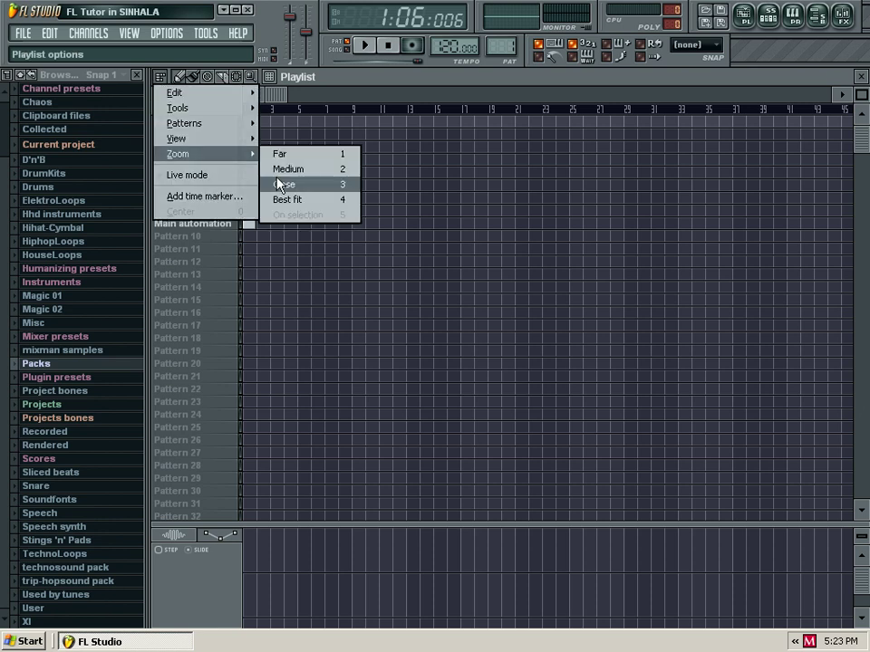
{"action": "left_click", "coordinate": [280, 185]}
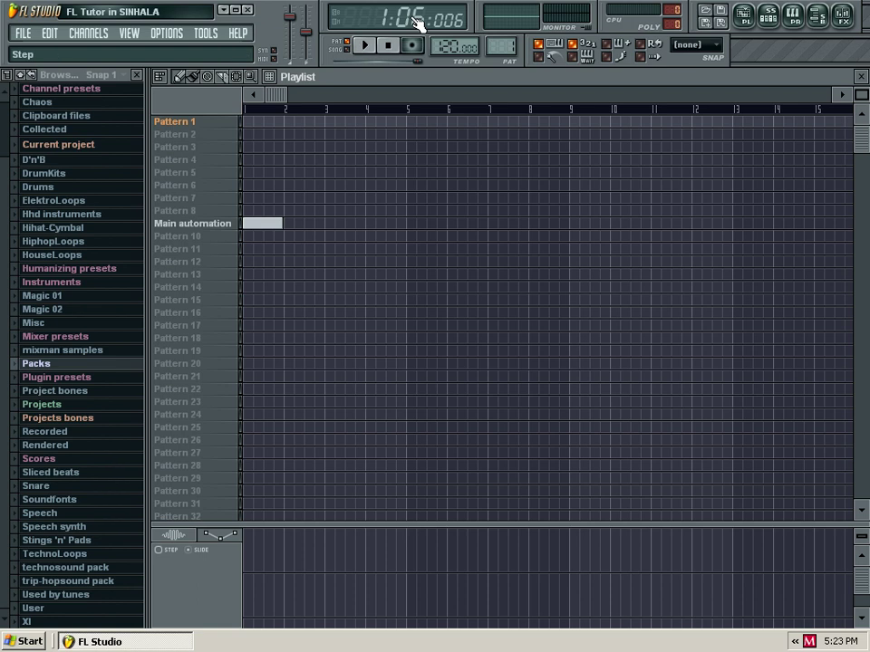
Place a one-bar Pattern 1 clip at the start of bar 1 and a Pattern 2 clip at bar 2.
{"action": "left_click", "coordinate": [246, 123]}
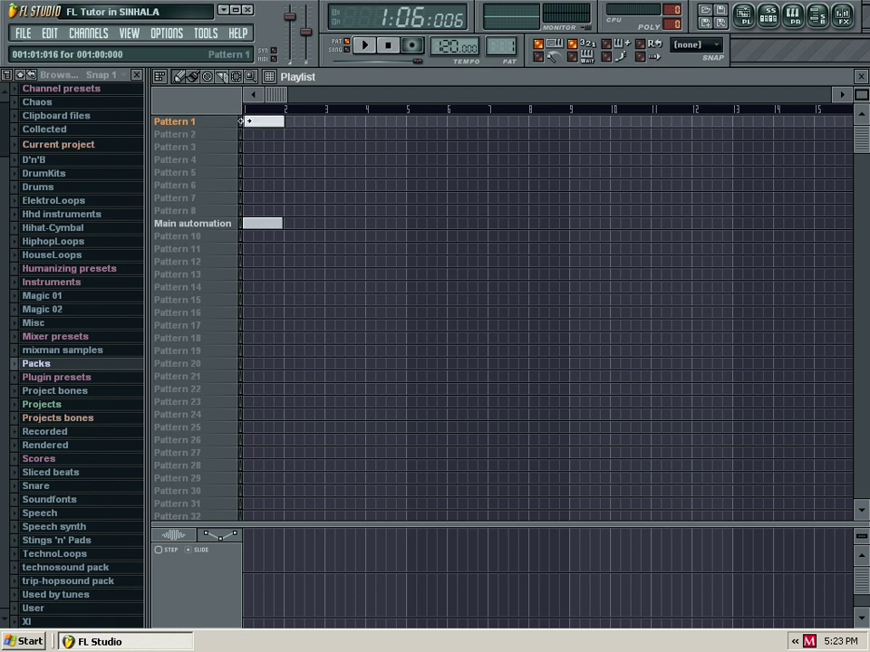
{"action": "left_click_drag", "start_coordinate": [247, 120], "coordinate": [243, 119]}
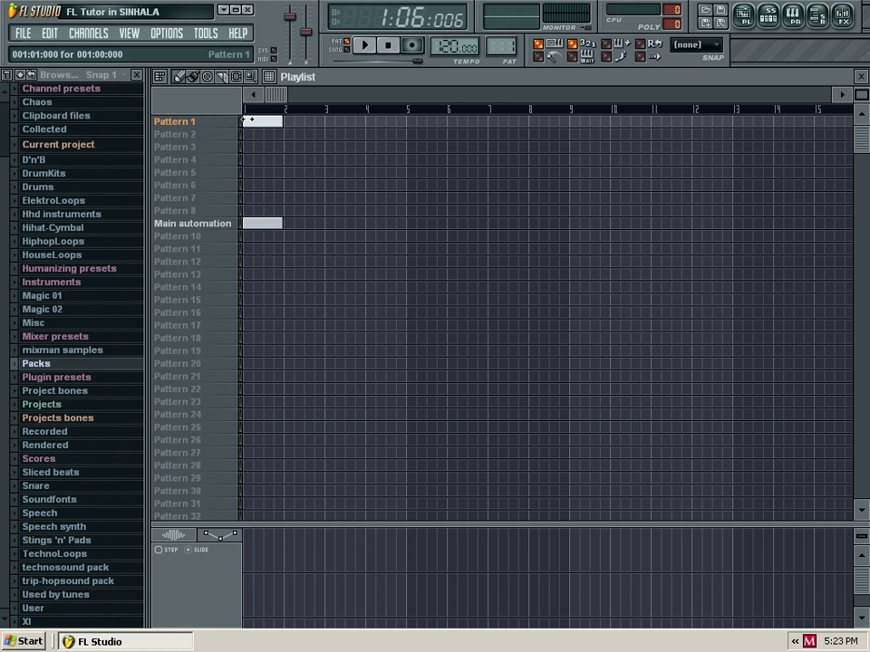
{"action": "left_click", "coordinate": [289, 141]}
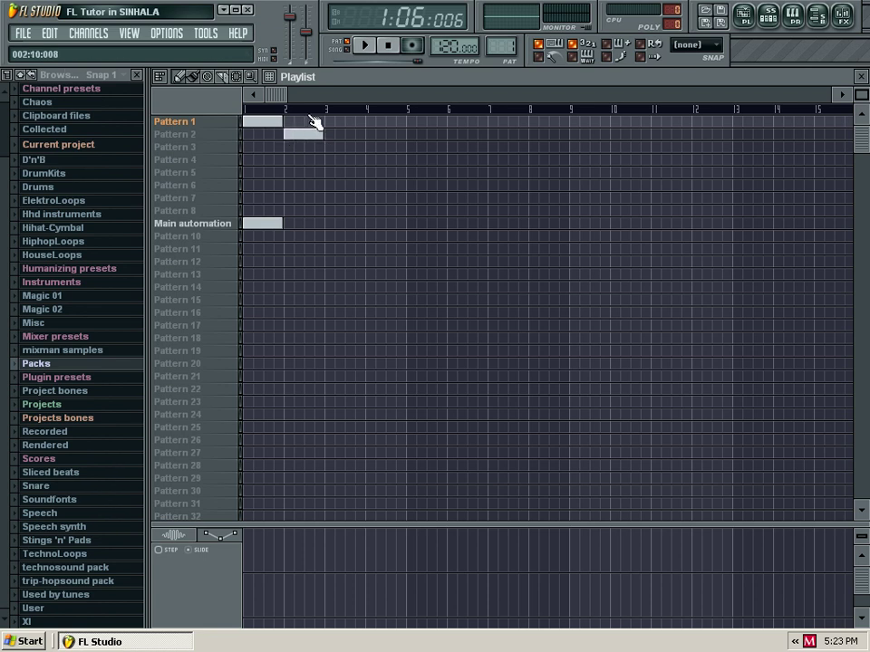
Switch playback to song mode, play the two-bar arrangement and pause it.
{"action": "left_click", "coordinate": [350, 50]}
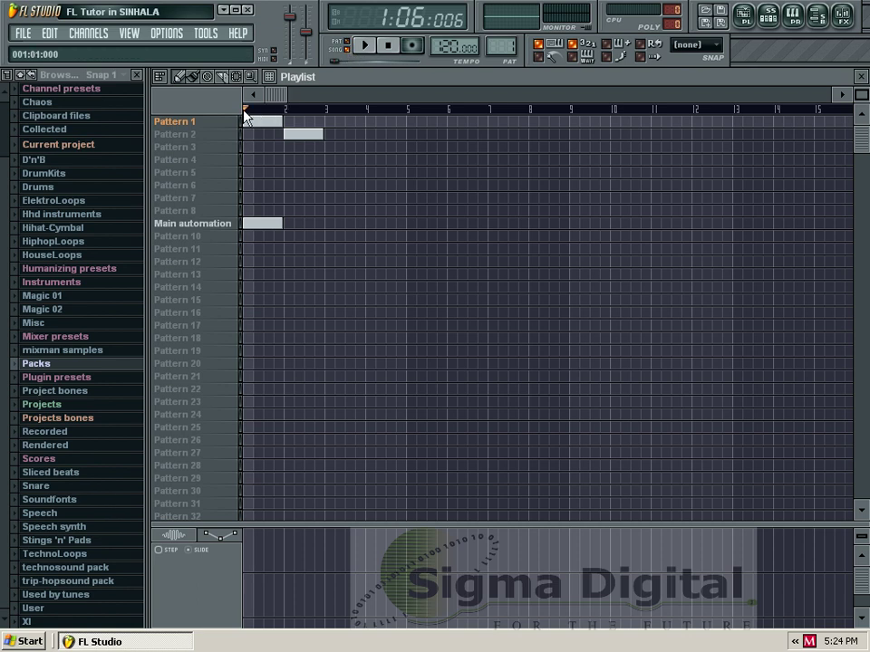
{"action": "left_click", "coordinate": [367, 45]}
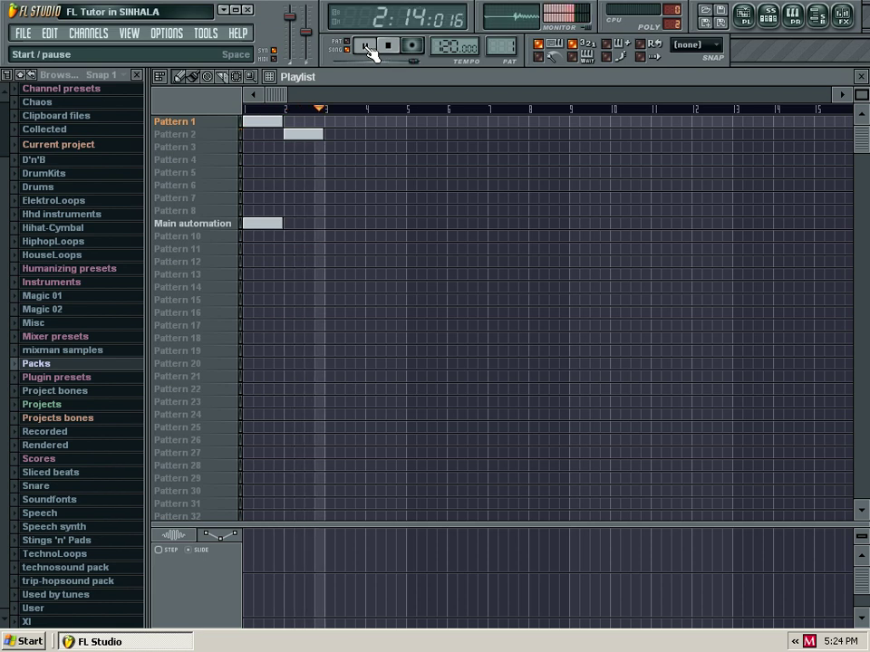
{"action": "left_click", "coordinate": [367, 47]}
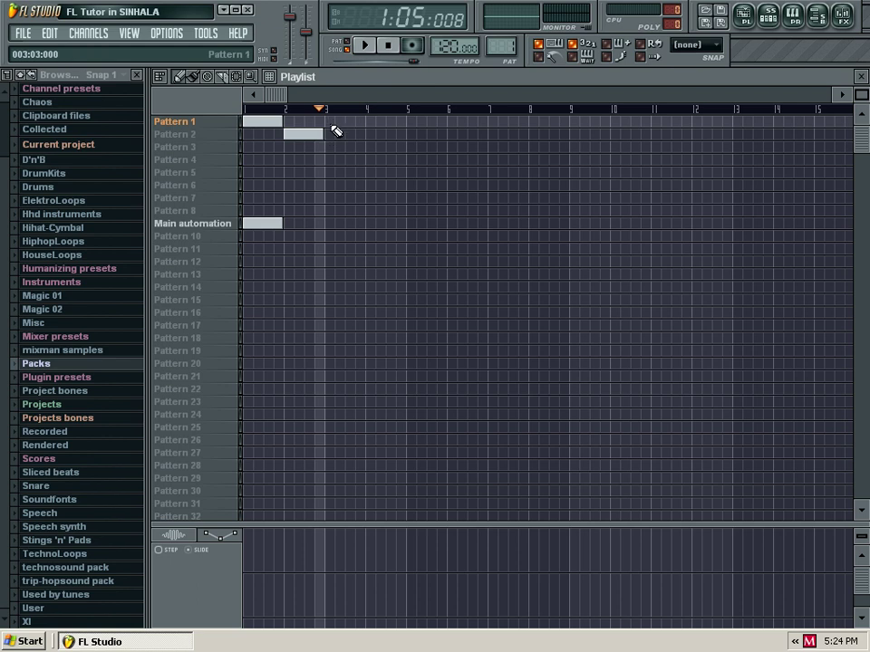
Paint one-bar clips of both Pattern 1 and Pattern 2 across bars 3 to 9 with the Paint tool.
{"action": "left_click", "coordinate": [198, 77]}
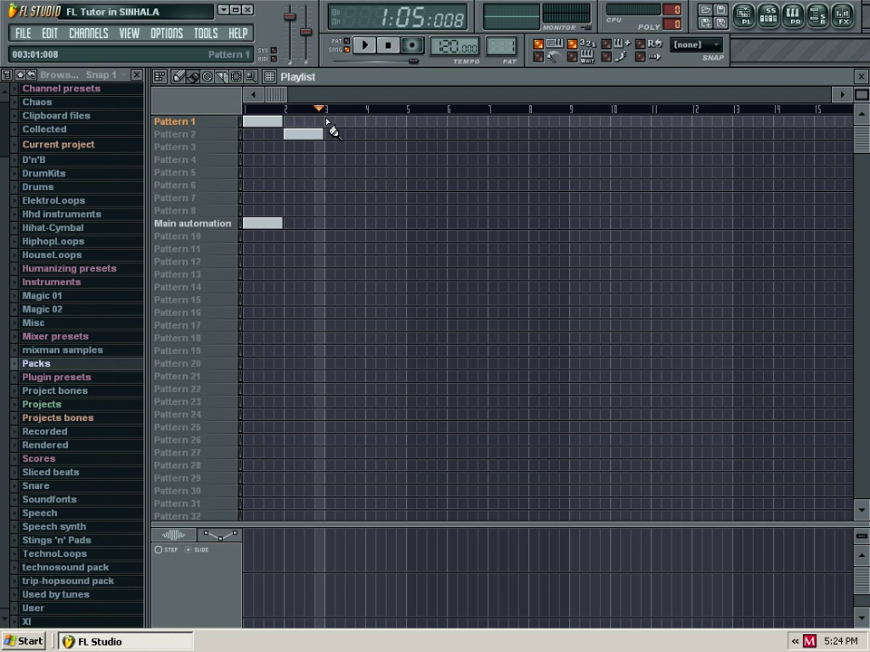
{"action": "left_click", "coordinate": [328, 123]}
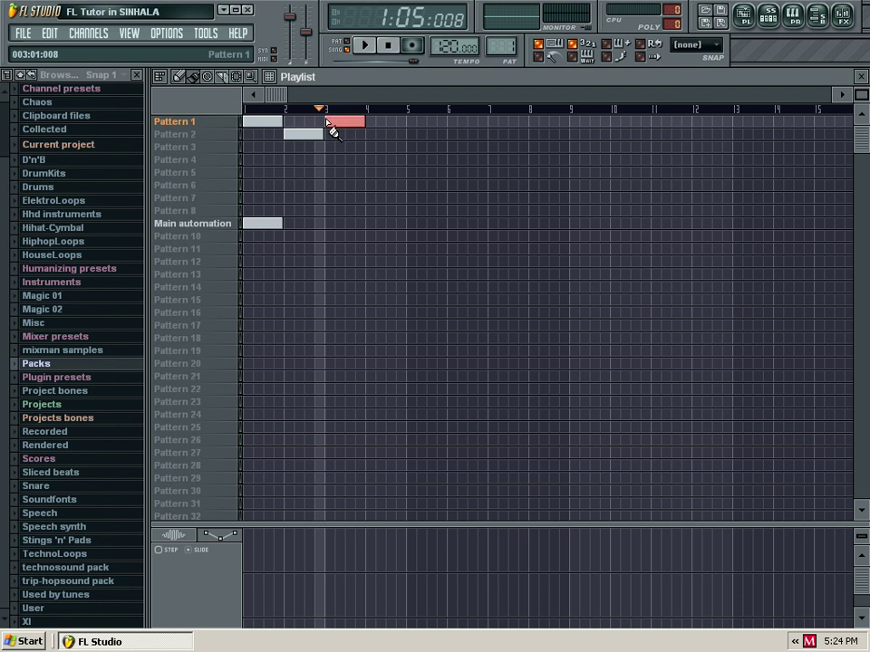
{"action": "mouse_move", "coordinate": [328, 123]}
{"action": "left_mouse_down"}
{"action": "mouse_move", "coordinate": [600, 118]}
{"action": "mouse_move", "coordinate": [507, 131]}
{"action": "left_mouse_up"}
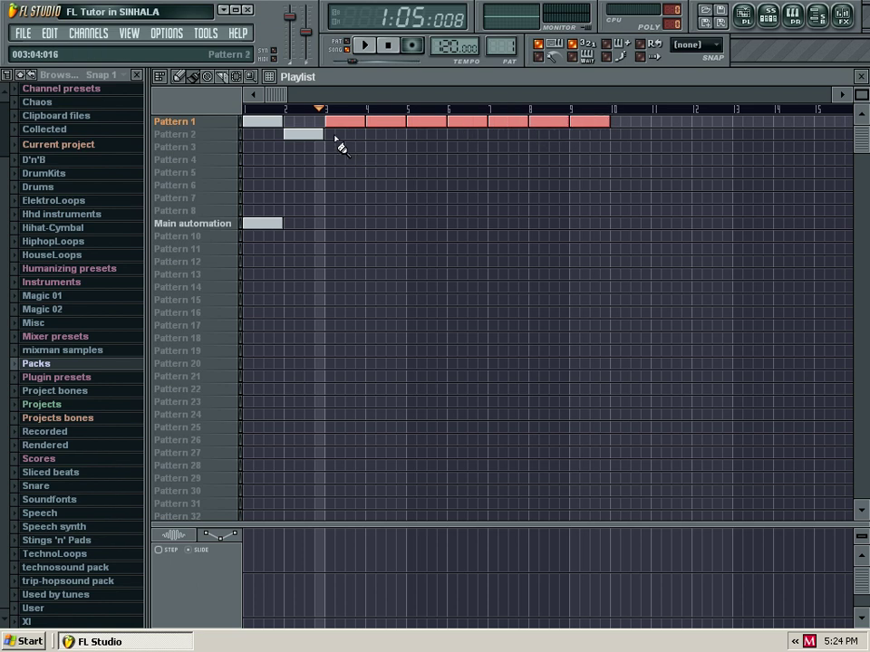
{"action": "left_click_drag", "start_coordinate": [327, 137], "coordinate": [599, 137]}
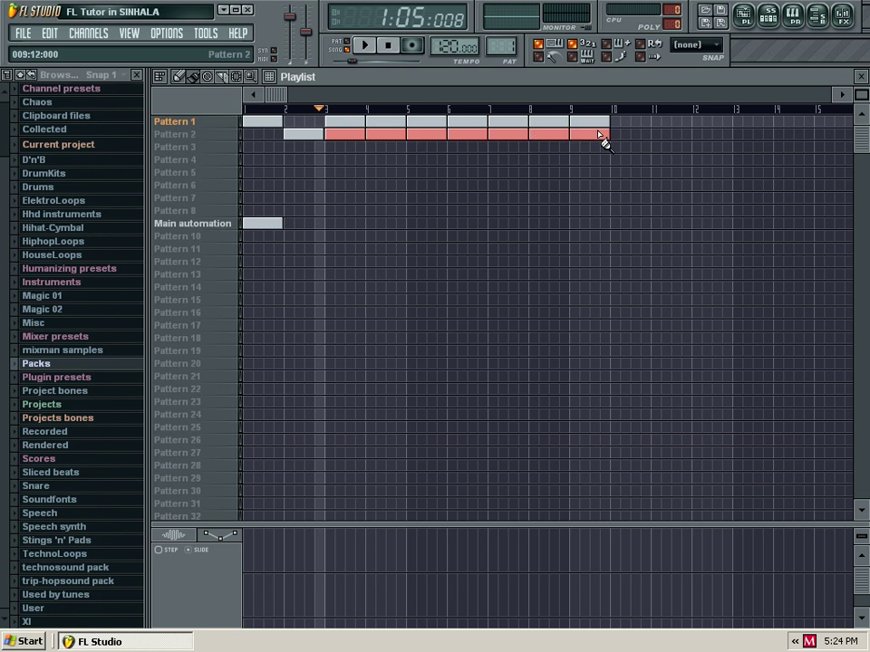
Delete the Pattern 1 clips at bars 3, 5 and 9 and the Pattern 2 clips at bars 4, 6, 7 and 8.
{"action": "right_click", "coordinate": [333, 119]}
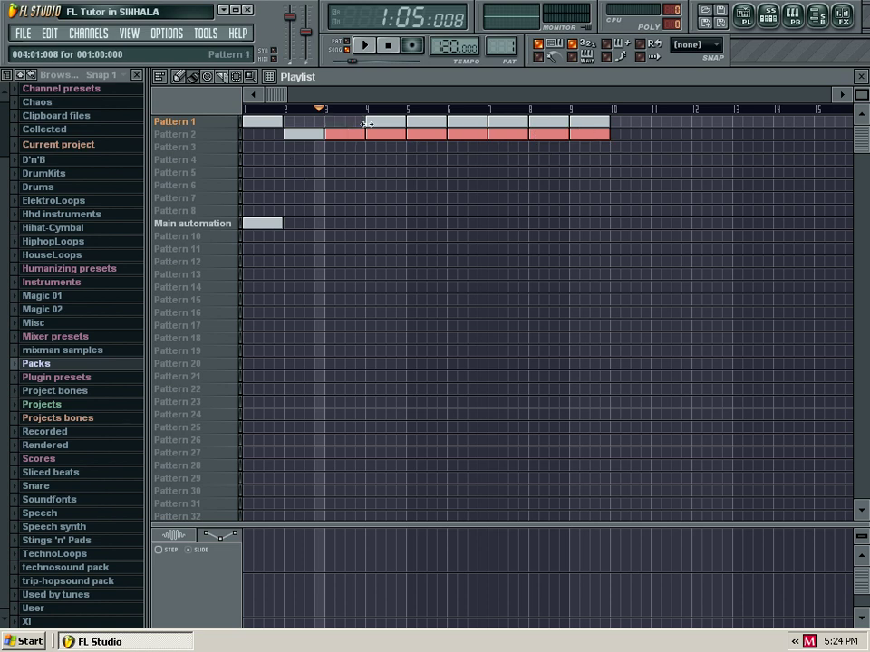
{"action": "right_click", "coordinate": [388, 132]}
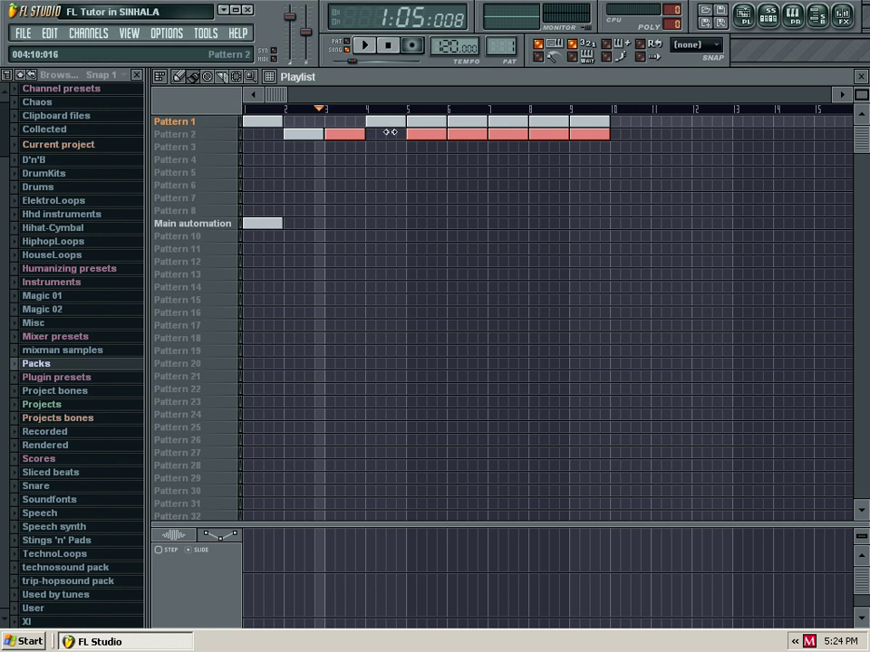
{"action": "right_click", "coordinate": [423, 120]}
{"action": "right_click", "coordinate": [480, 137]}
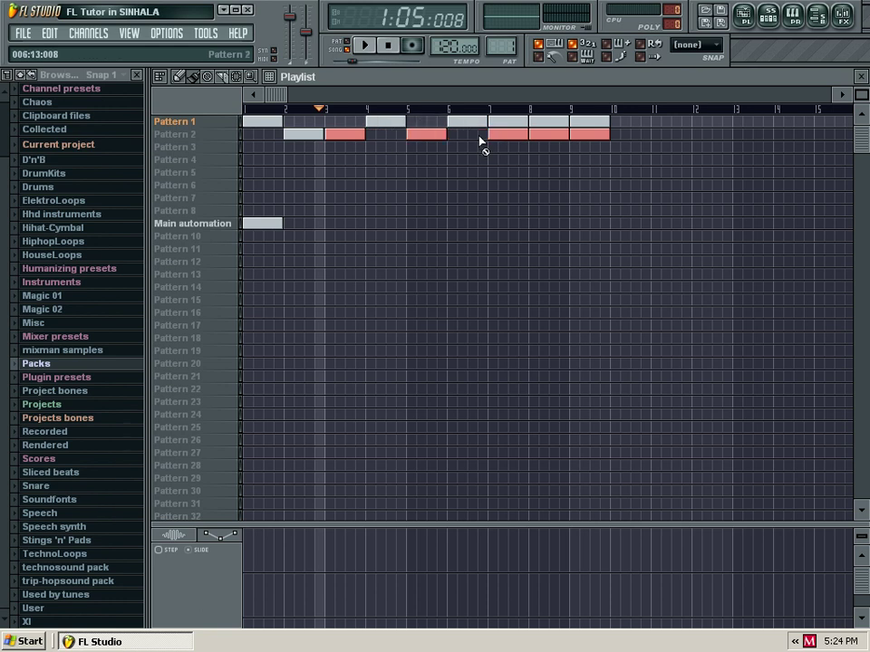
{"action": "right_click", "coordinate": [504, 136]}
{"action": "right_click", "coordinate": [551, 136]}
{"action": "right_click", "coordinate": [574, 124]}
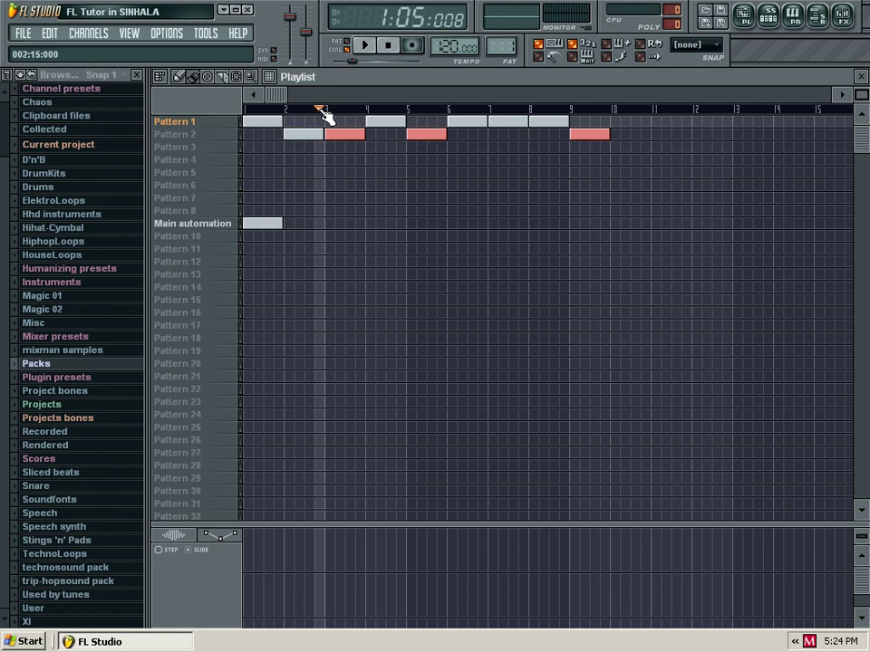
Return the song position to bar 1, play the extended arrangement and stop playback.
{"action": "left_click_drag", "start_coordinate": [322, 111], "coordinate": [187, 116]}
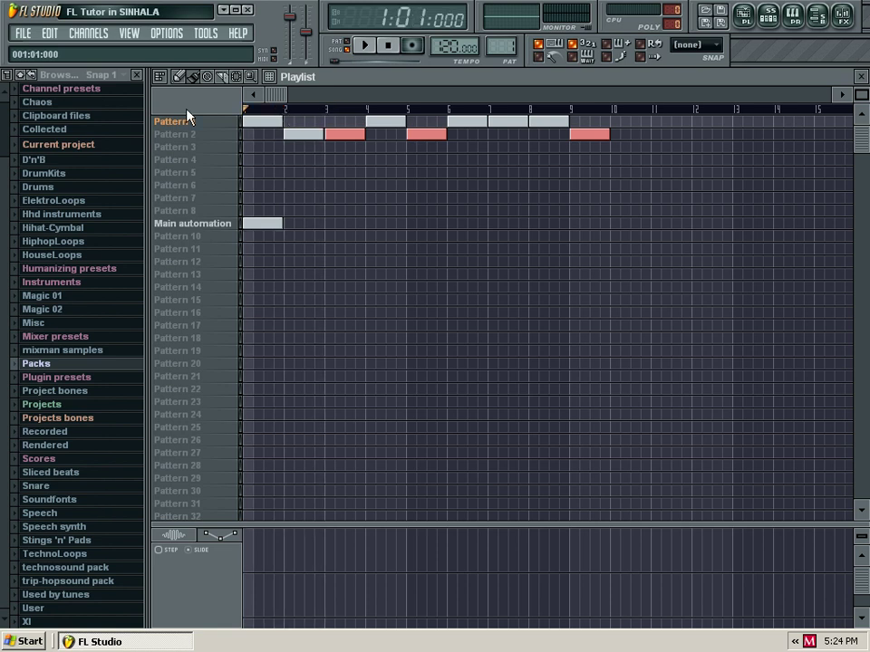
{"action": "left_click", "coordinate": [366, 47]}
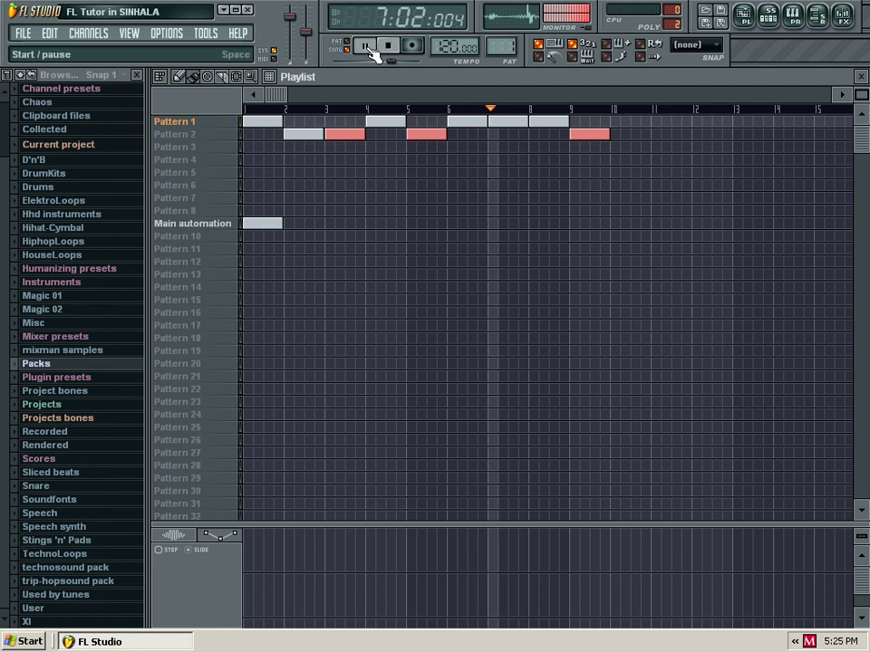
{"action": "left_click", "coordinate": [390, 46]}
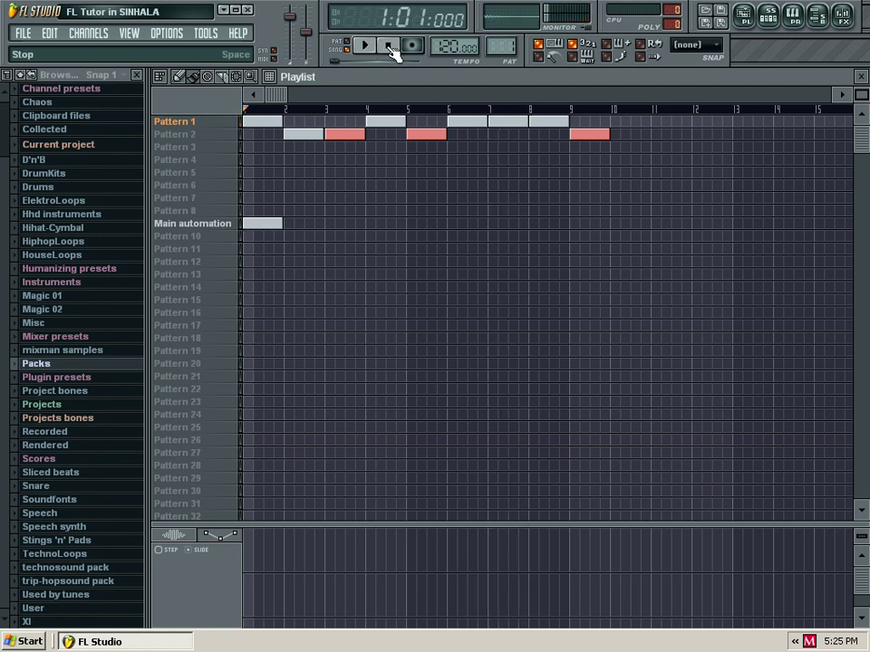